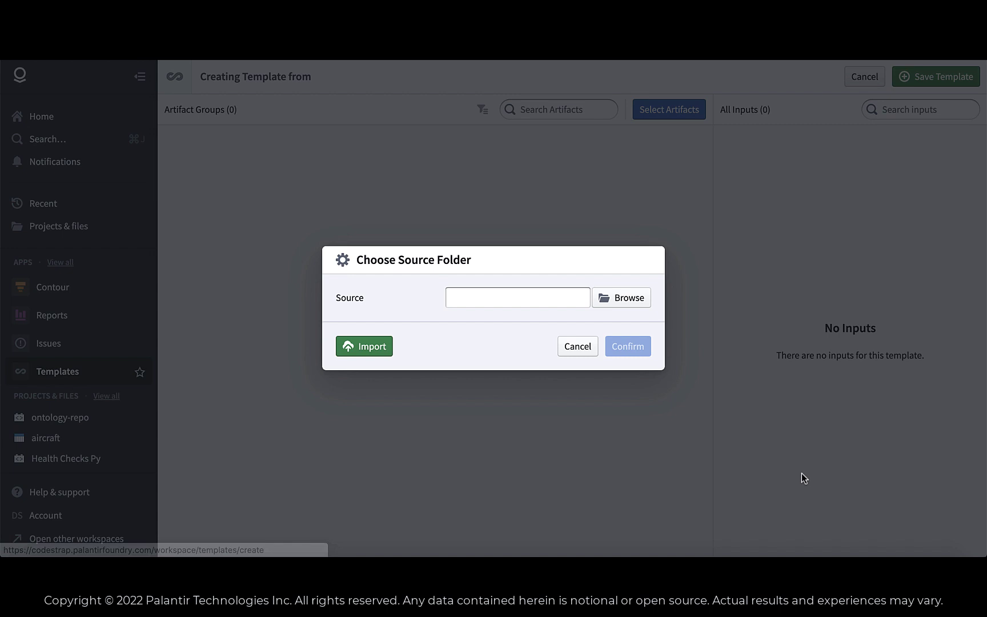
# Use workspace's Transform Project: Aviation Metrics folder as template source, loading its flights and aircraft inputs
pyautogui.click(622, 298)
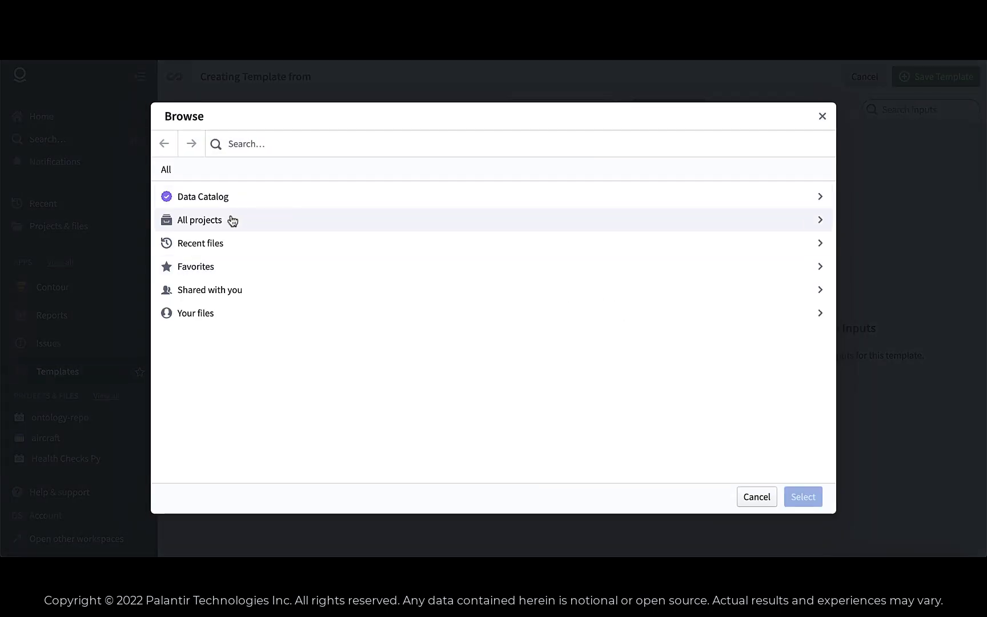
pyautogui.click(226, 221)
pyautogui.click(377, 269)
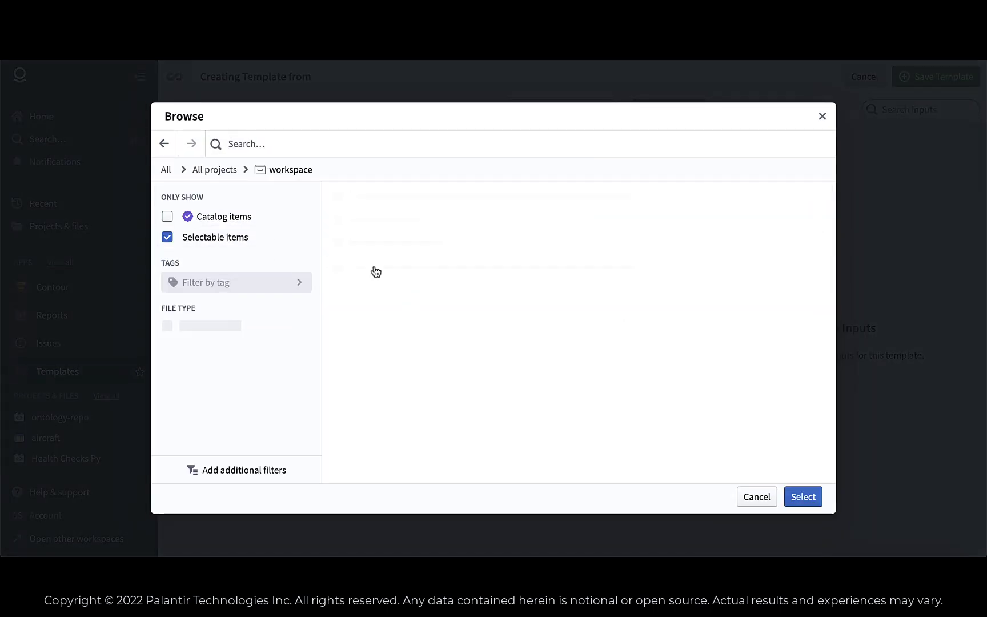
pyautogui.click(416, 196)
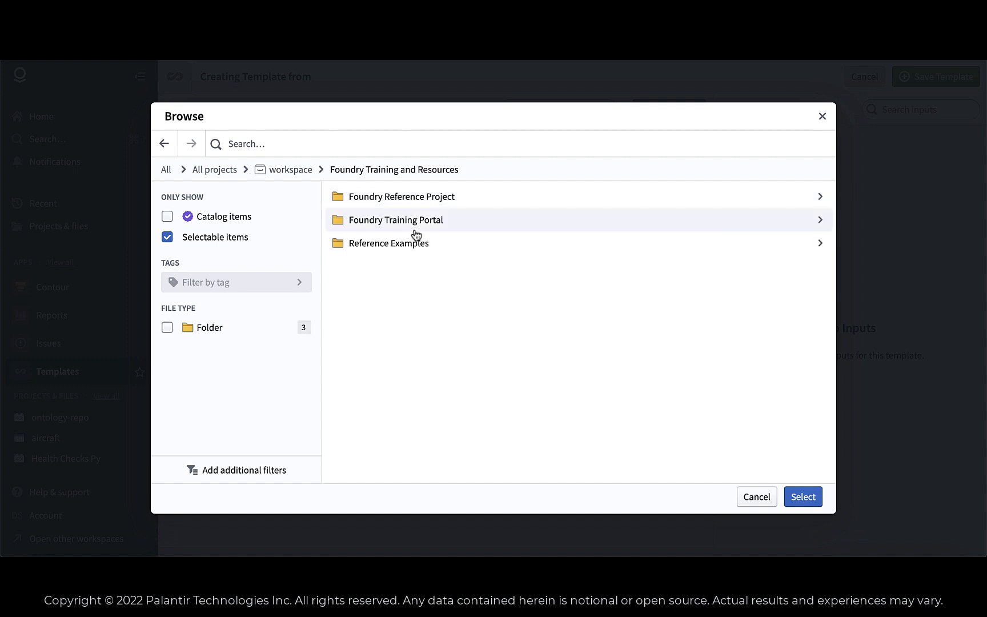
pyautogui.click(437, 202)
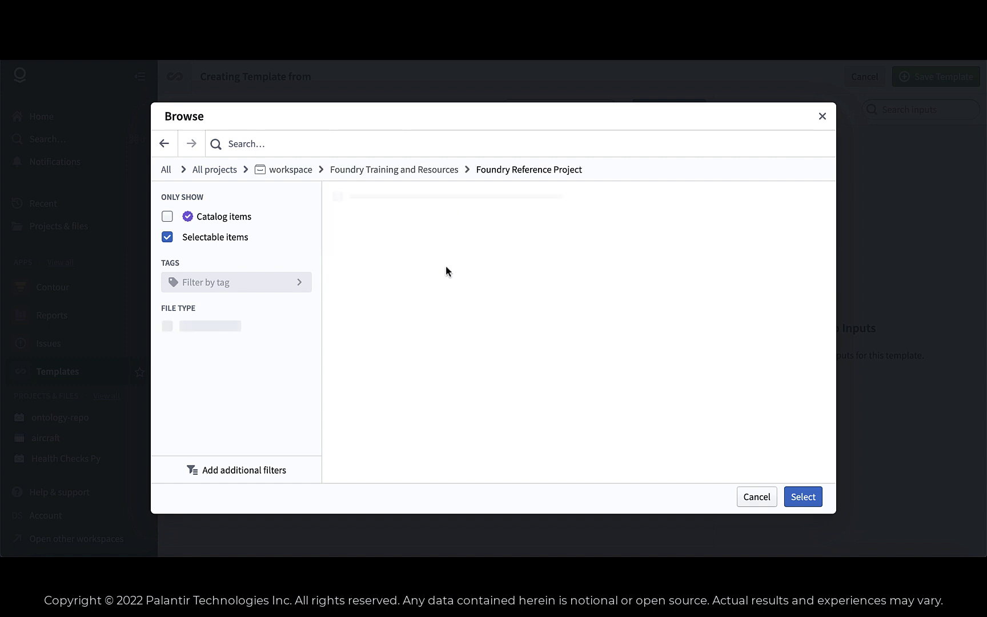
pyautogui.scroll(-2, 435, 300)
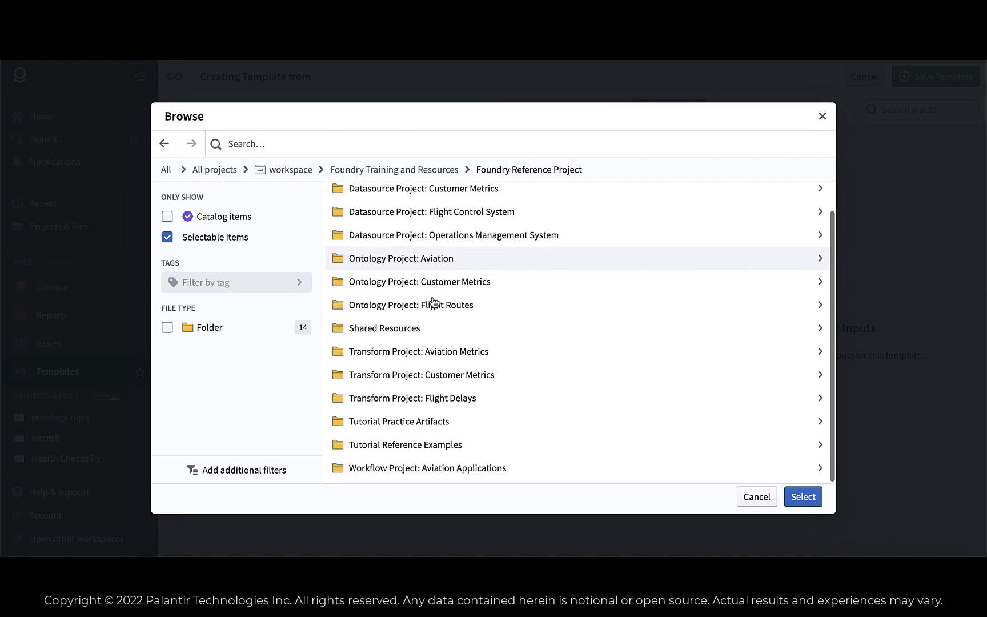
pyautogui.click(438, 353)
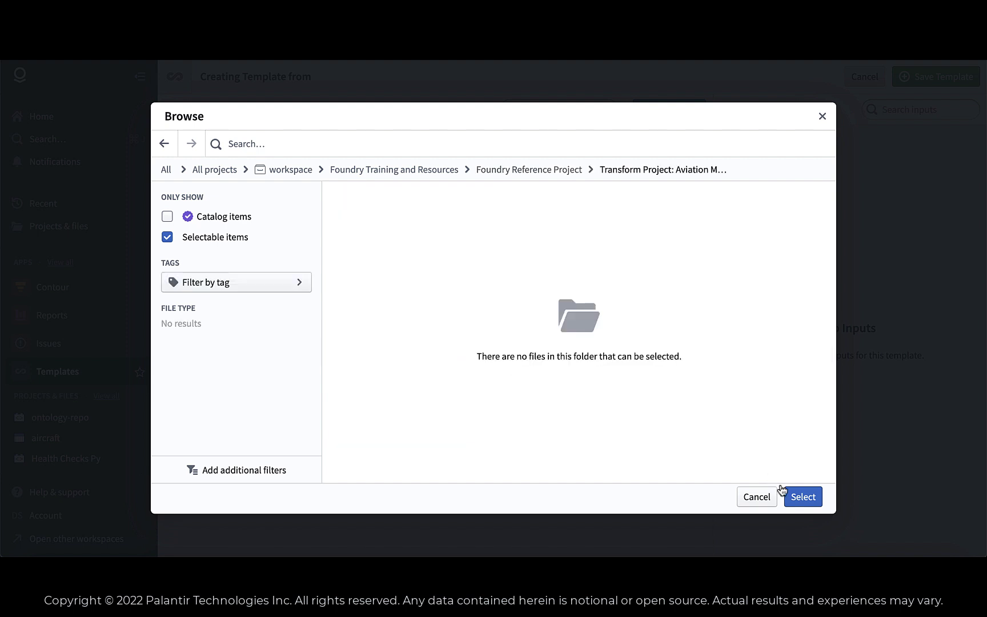
pyautogui.click(796, 495)
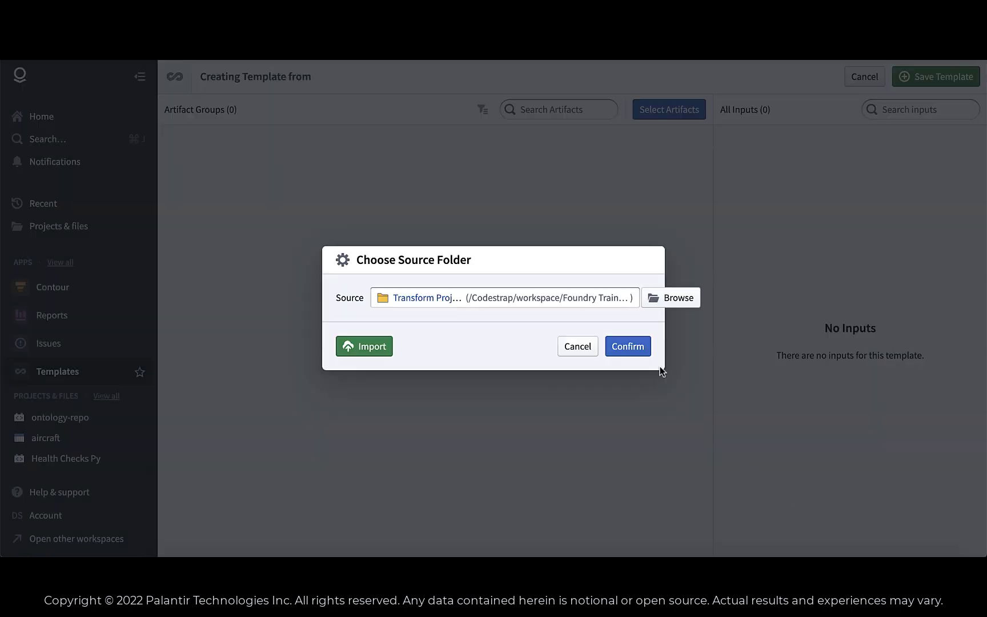
pyautogui.click(643, 349)
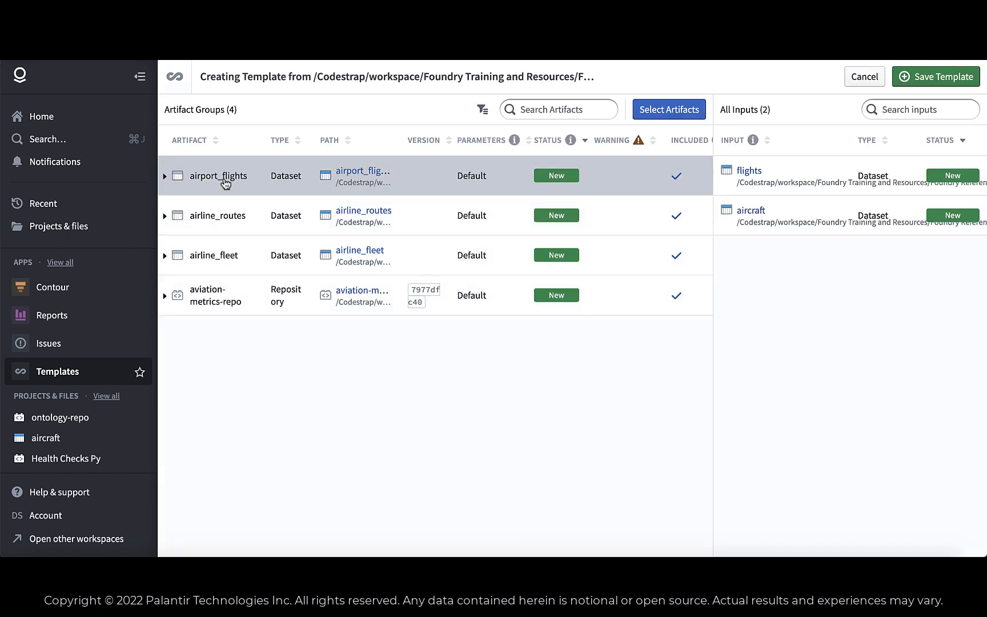
# Choose the workspace project as the save location for the new template
pyautogui.click(929, 79)
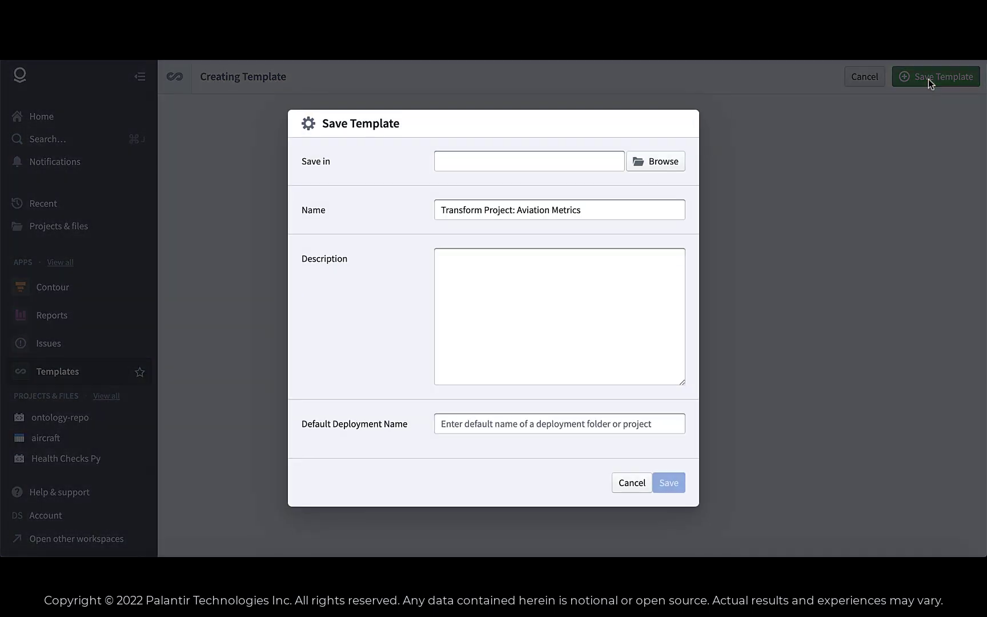
pyautogui.click(639, 161)
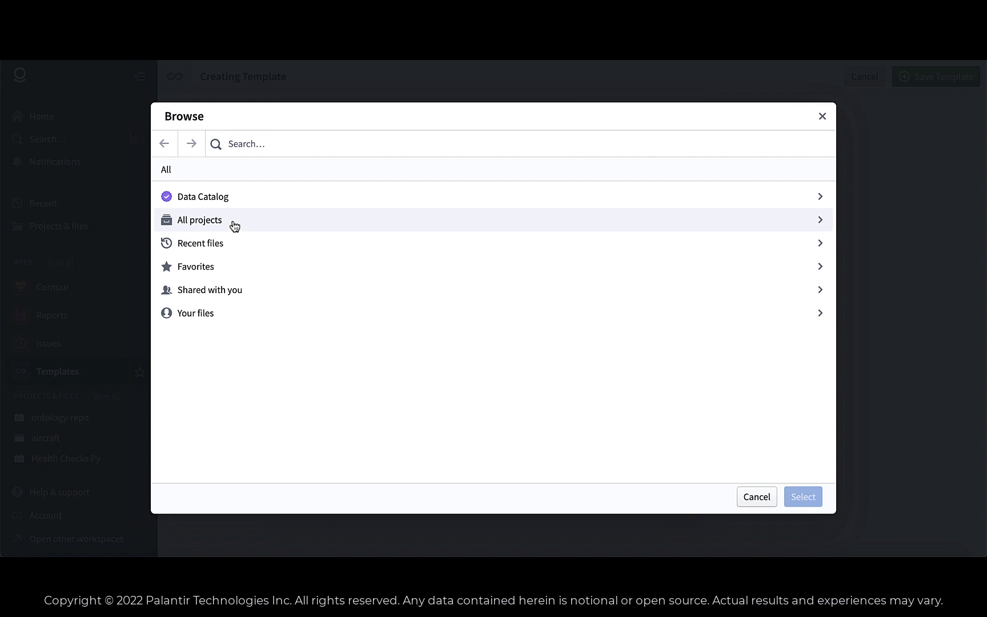
pyautogui.click(235, 226)
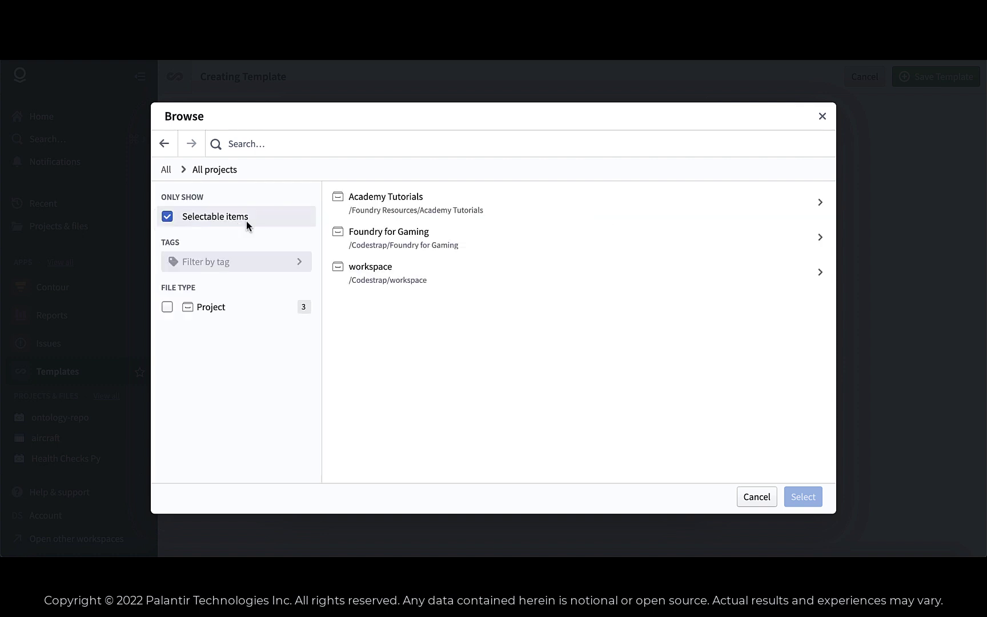
pyautogui.click(363, 270)
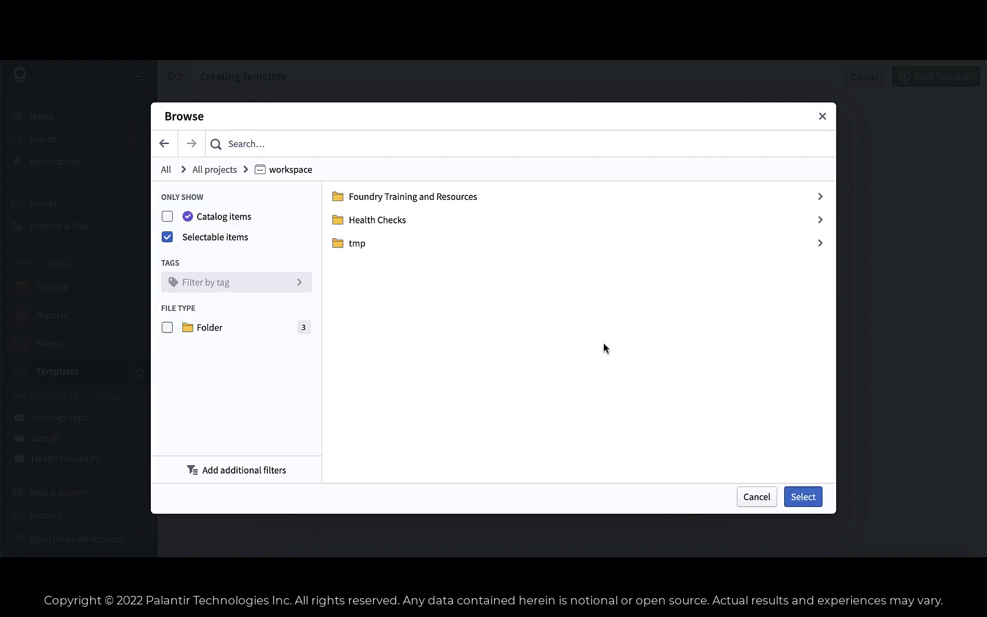
pyautogui.click(809, 500)
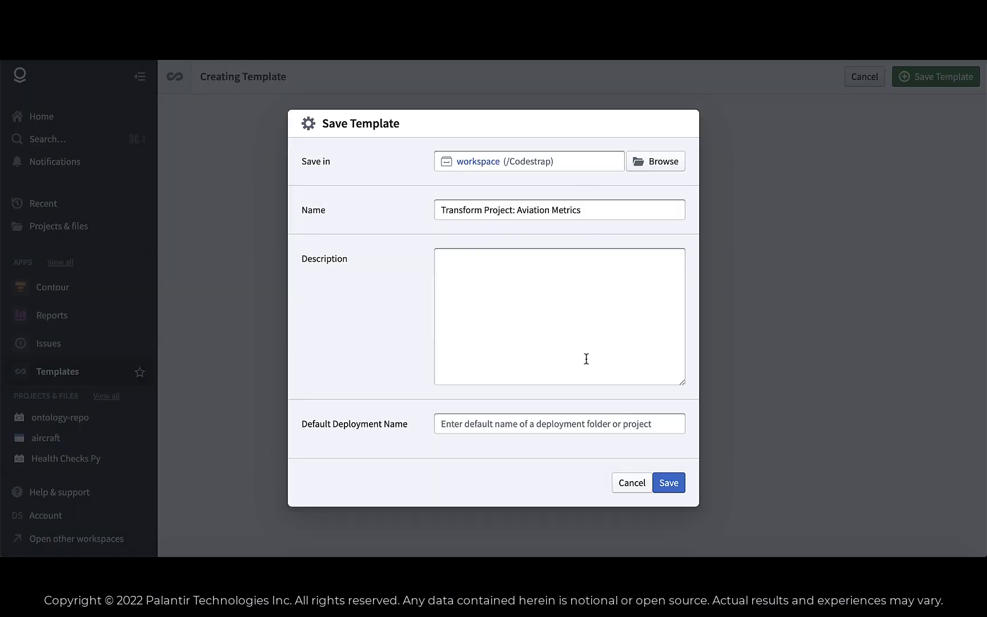
# Add description 'test template', reuse the template name as Default Deployment Name, and save
pyautogui.click(575, 266)
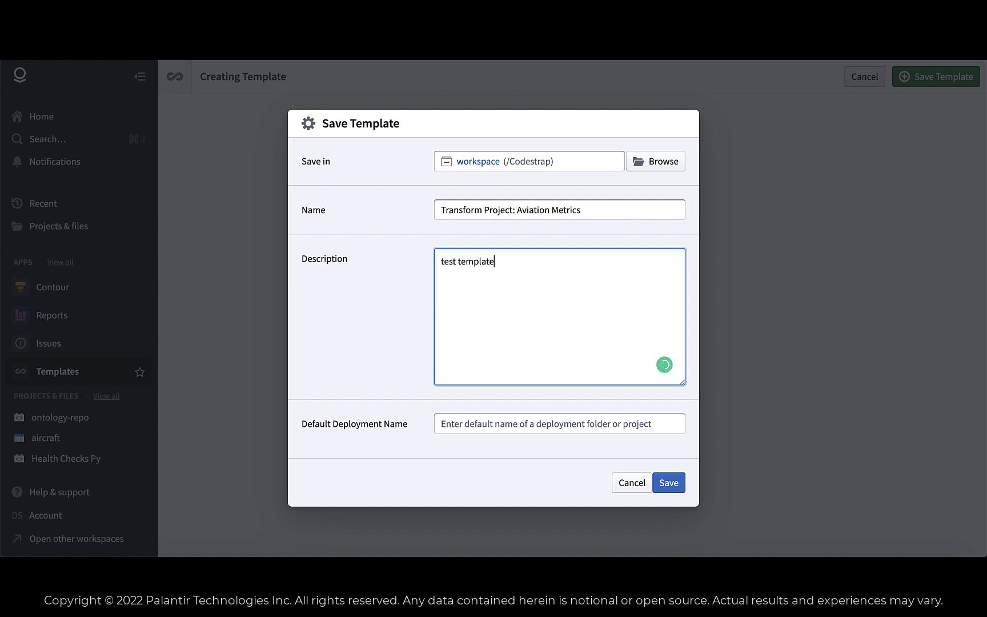
pyautogui.click(591, 214)
pyautogui.moveTo(591, 214); pyautogui.dragTo(422, 216)
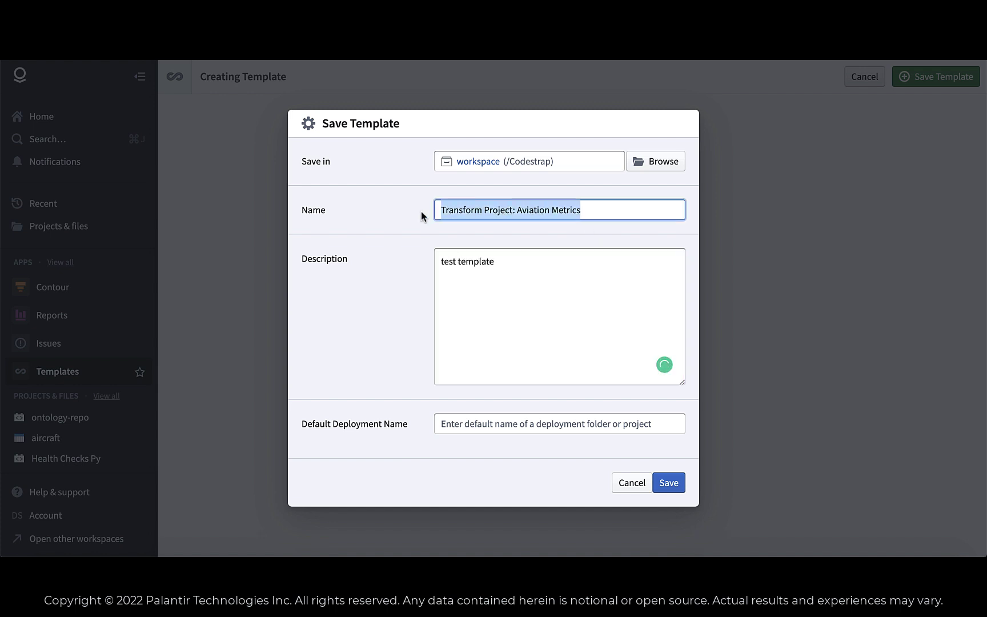
pyautogui.hotkey('ctrl', 'c')
pyautogui.click(494, 423)
pyautogui.hotkey('ctrl', 'v')
pyautogui.click(666, 483)
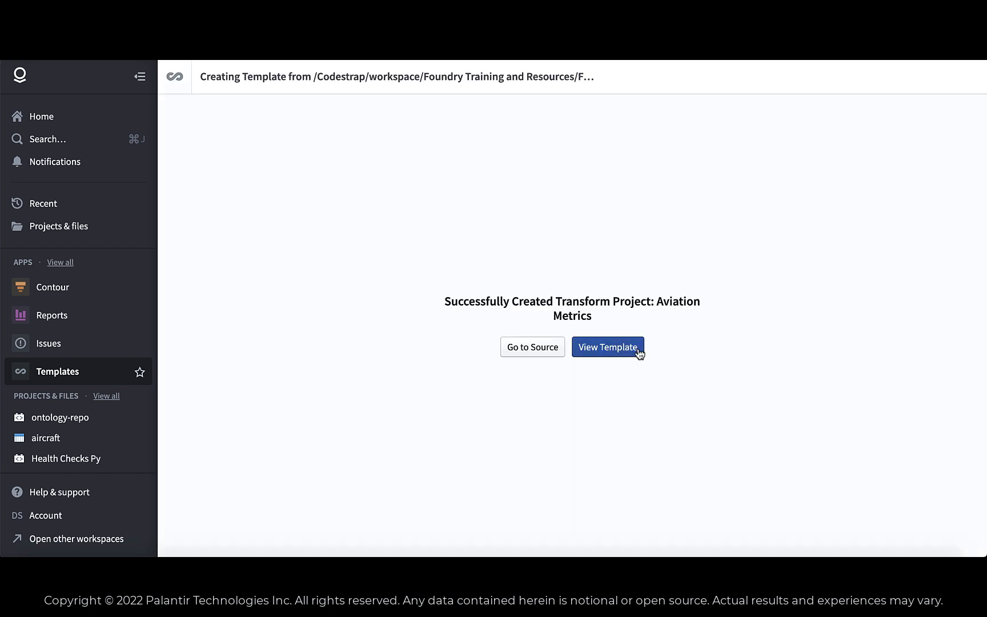
# Go to the saved template's page and bring up its Actions menu for version 1.0
pyautogui.click(637, 348)
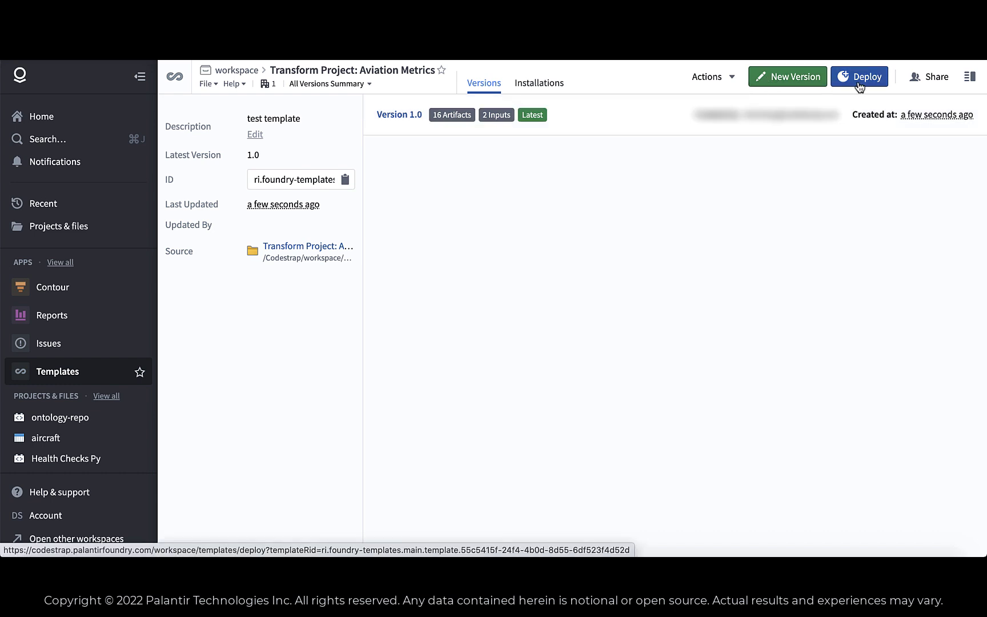
pyautogui.click(730, 72)
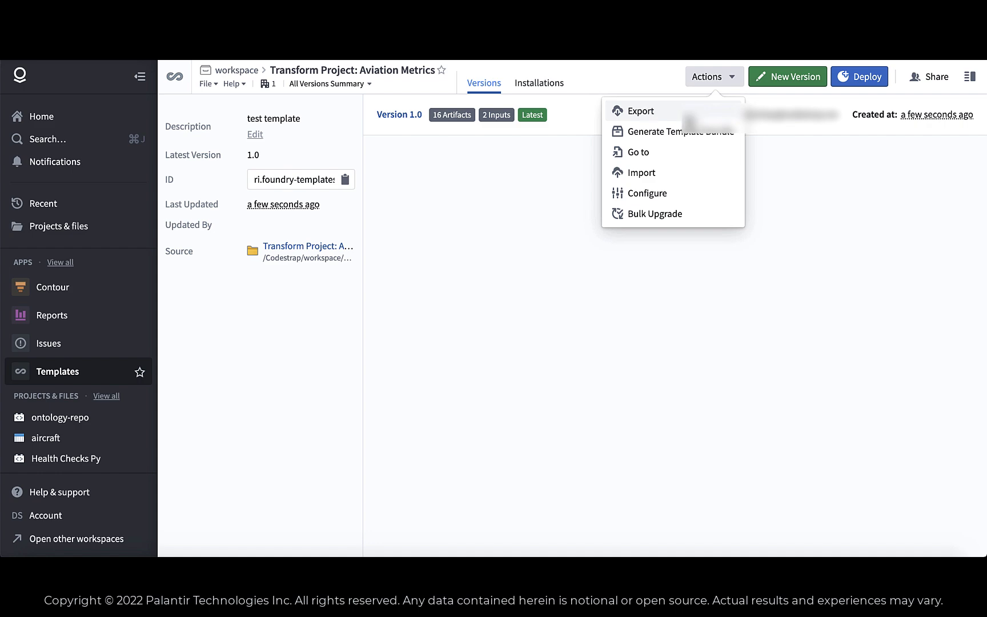
# Export the version 1.0 bundle as a .tgz, confirming with the template name, and show the download's options
pyautogui.click(640, 112)
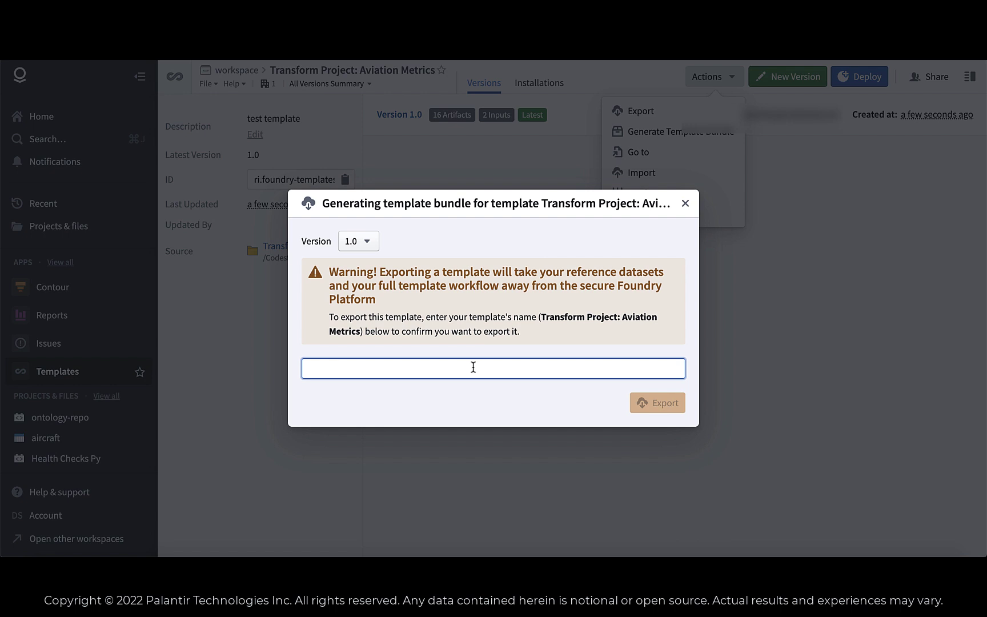
pyautogui.moveTo(540, 317); pyautogui.dragTo(366, 338)
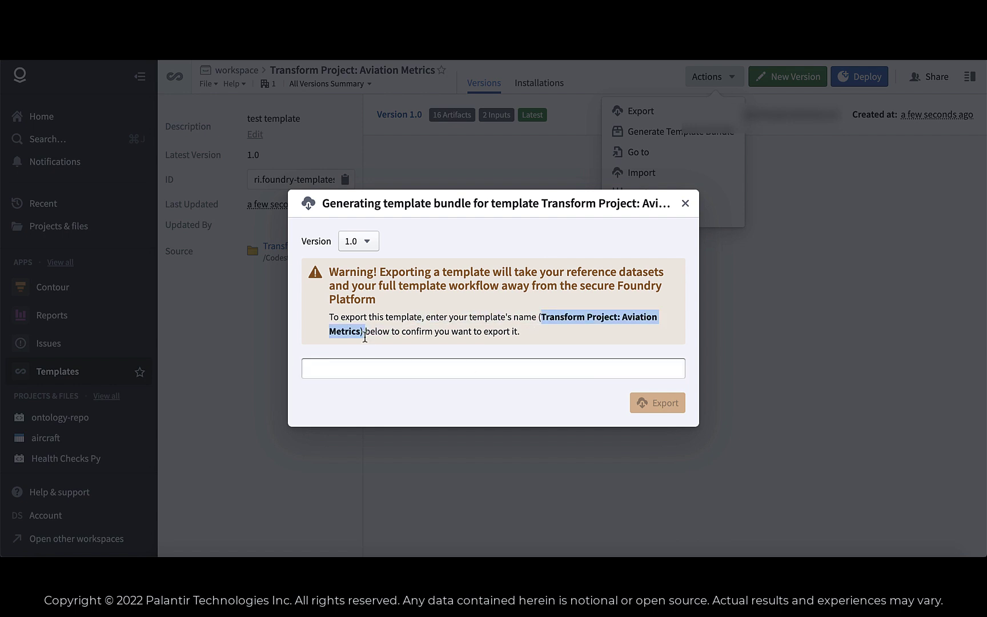
pyautogui.click(352, 370)
pyautogui.press('super+v')
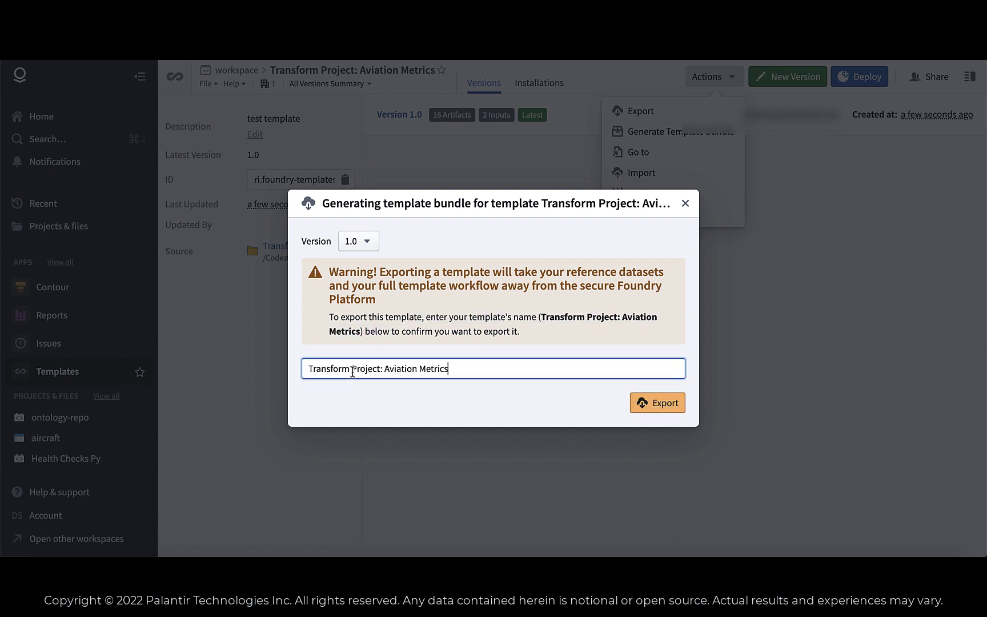
pyautogui.click(637, 396)
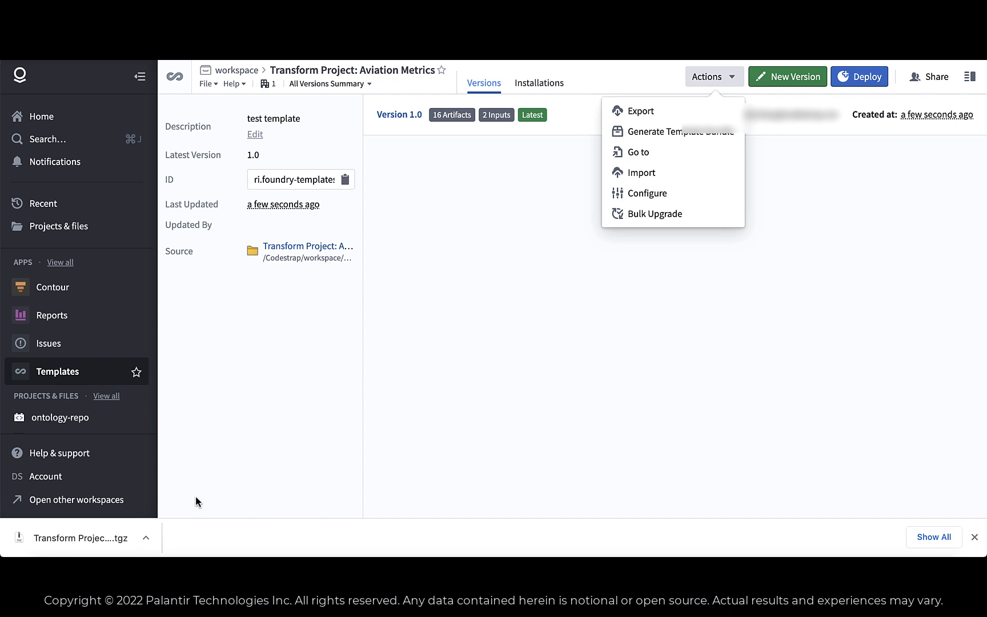
pyautogui.click(154, 536)
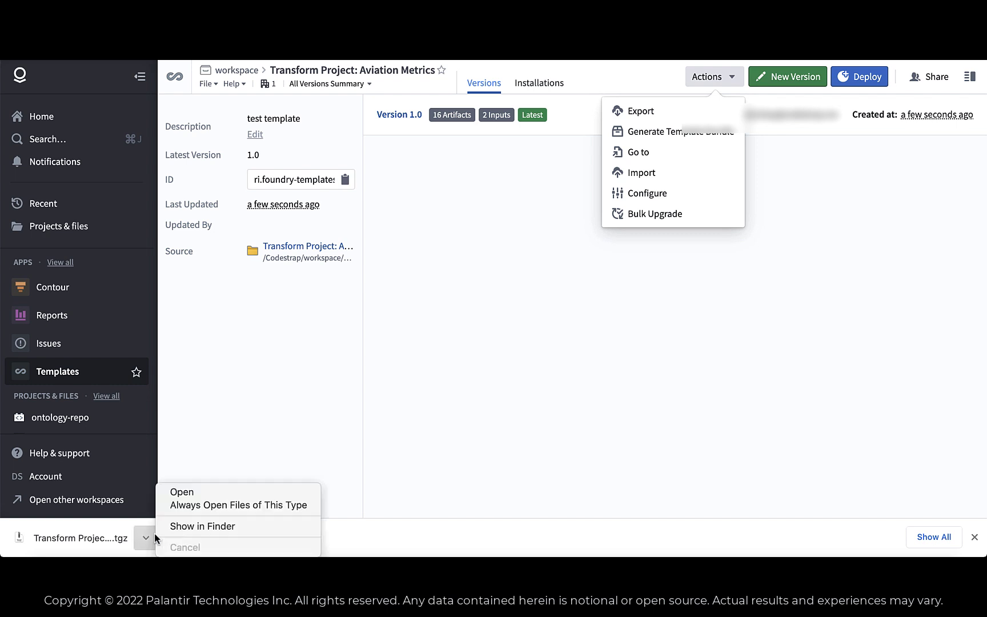
# Reveal the downloaded .tgz in Finder and drag it into Foundry's template import upload area
pyautogui.click(350, 523)
pyautogui.click(644, 173)
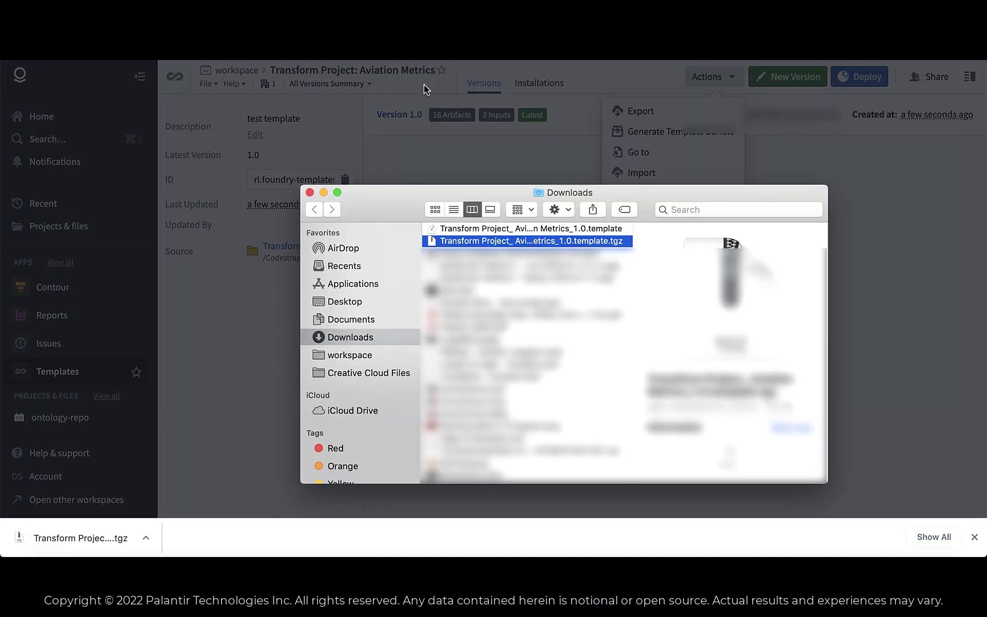
pyautogui.moveTo(380, 216); pyautogui.dragTo(649, 191)
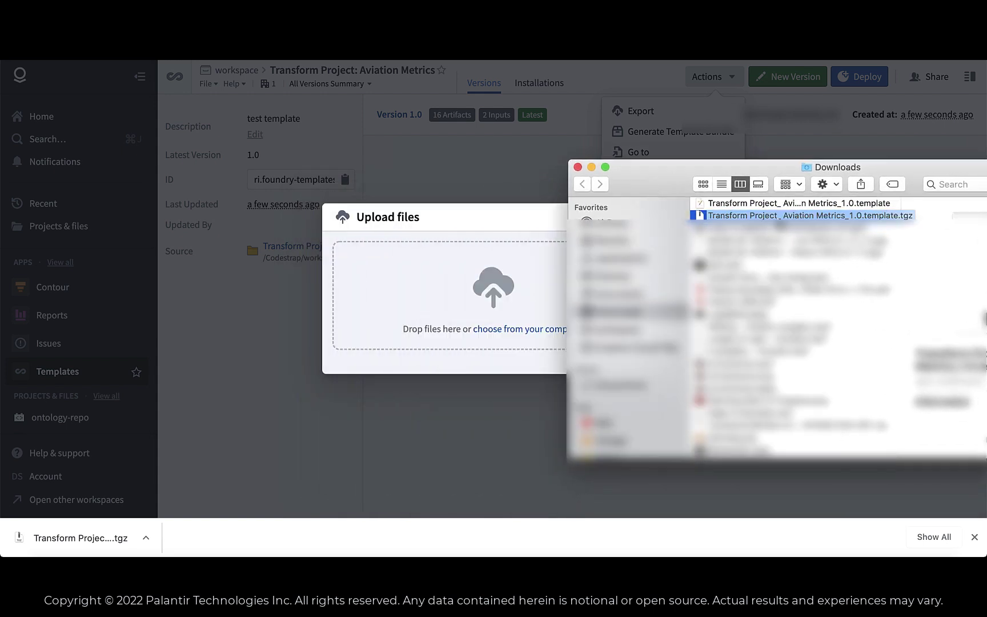
pyautogui.moveTo(800, 215); pyautogui.dragTo(535, 285)
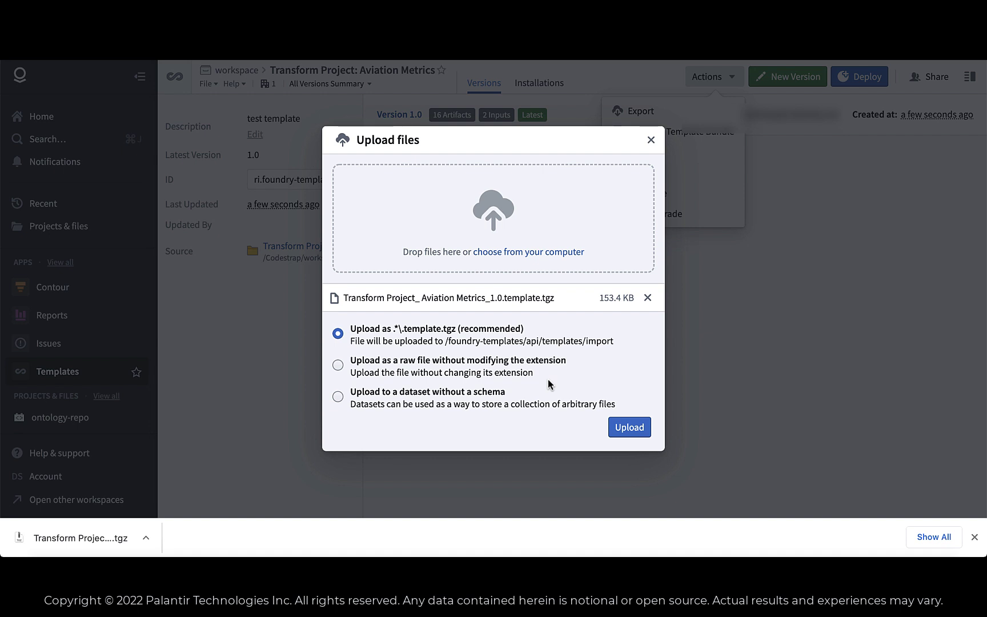
# Upload the Aviation Metrics .template.tgz and go to the newly imported resource
pyautogui.click(620, 424)
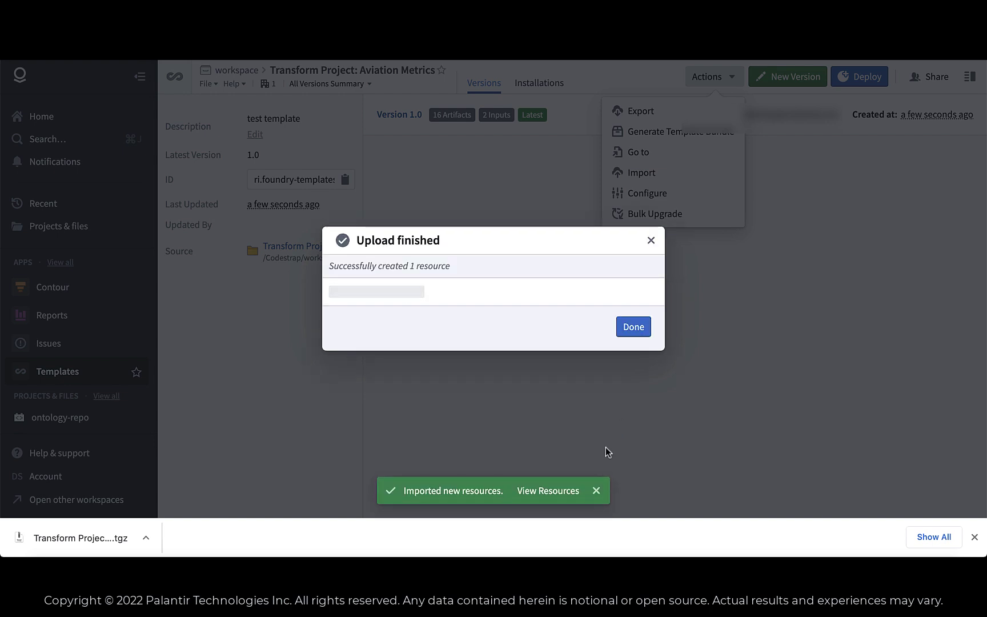
pyautogui.click(565, 495)
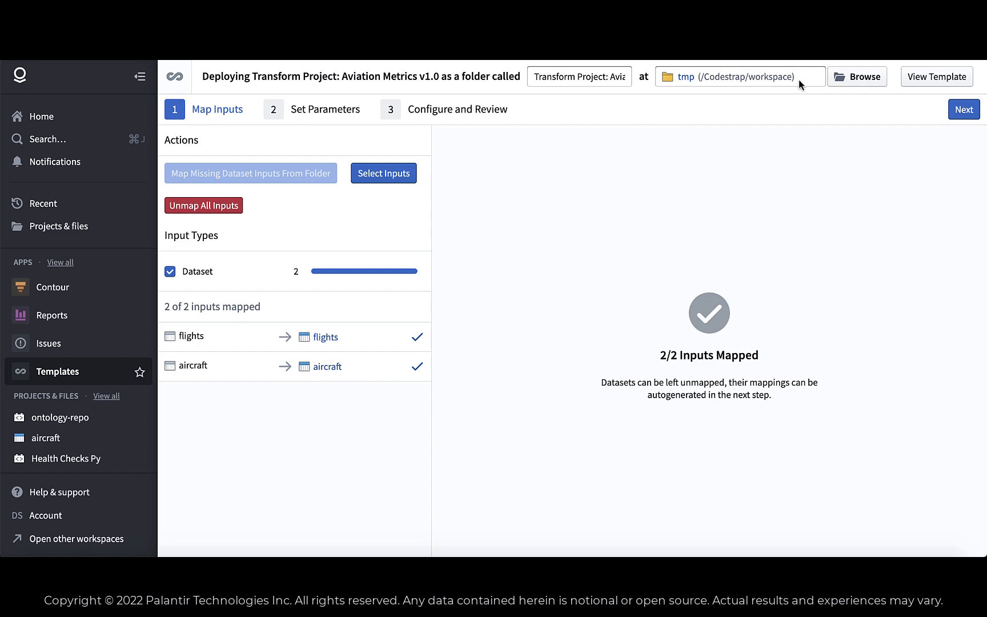
# Set workspace > tmp as the deployment folder and continue to Set Parameters without overrides
pyautogui.click(844, 84)
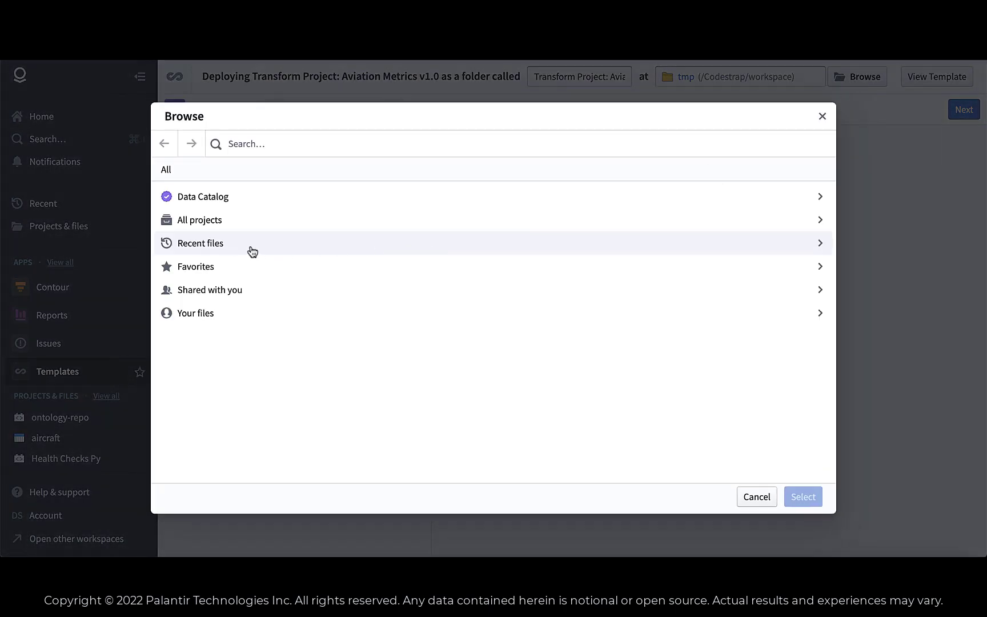
pyautogui.click(223, 222)
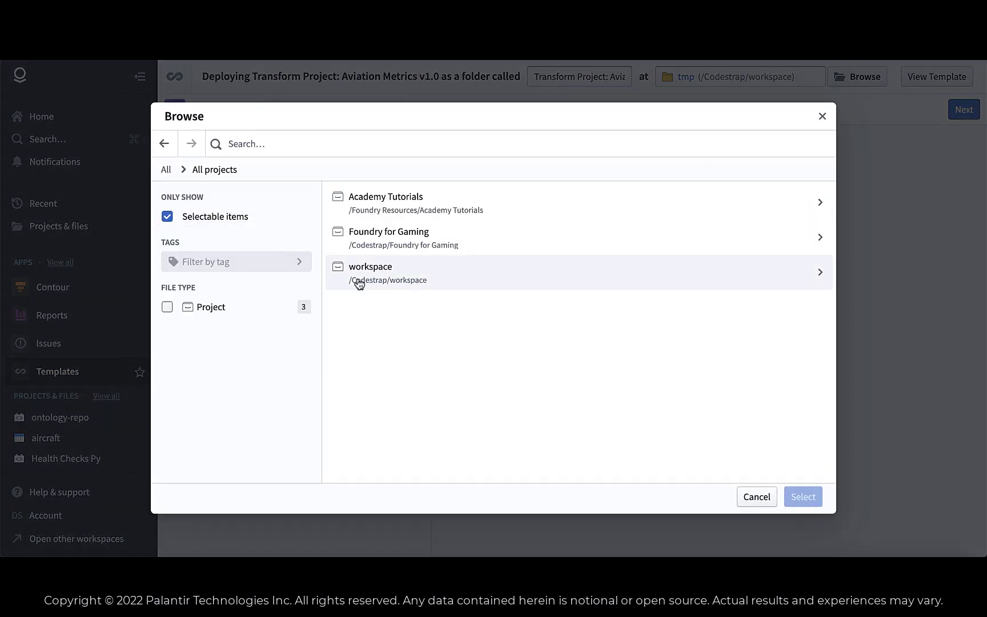
pyautogui.click(366, 277)
pyautogui.click(363, 247)
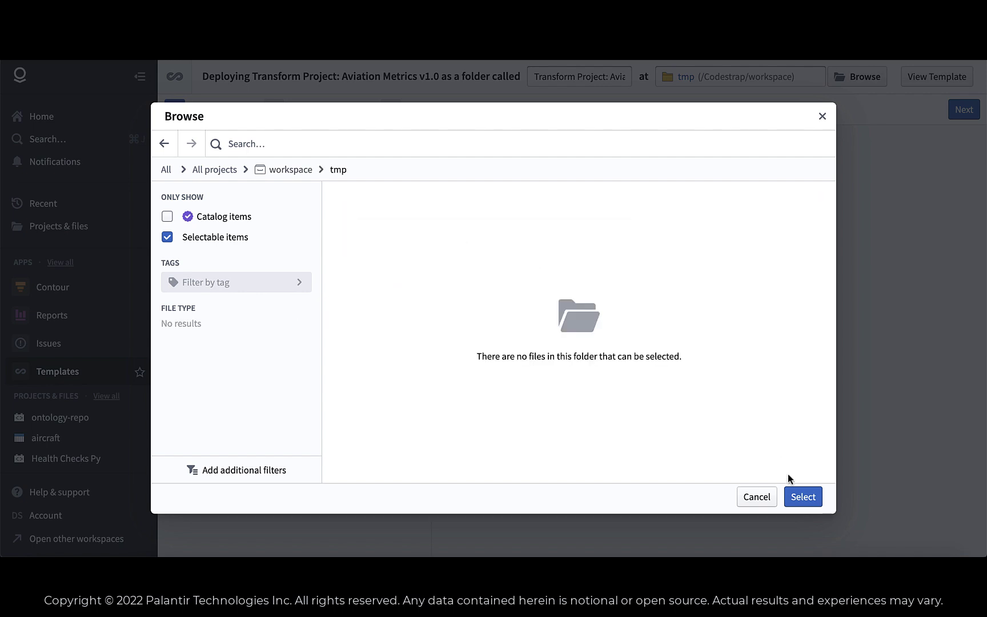
pyautogui.click(800, 497)
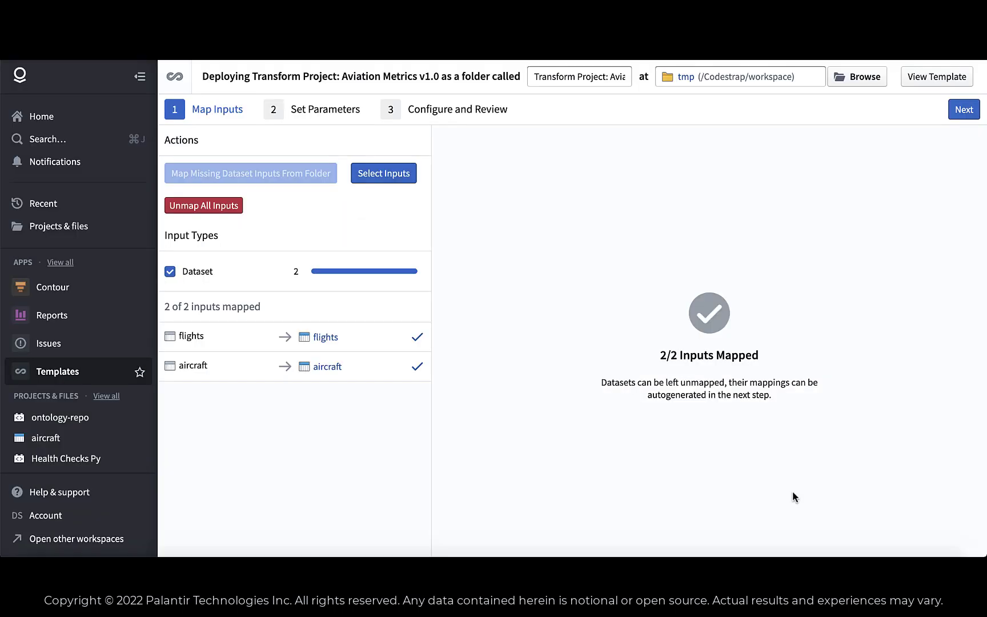
pyautogui.click(969, 112)
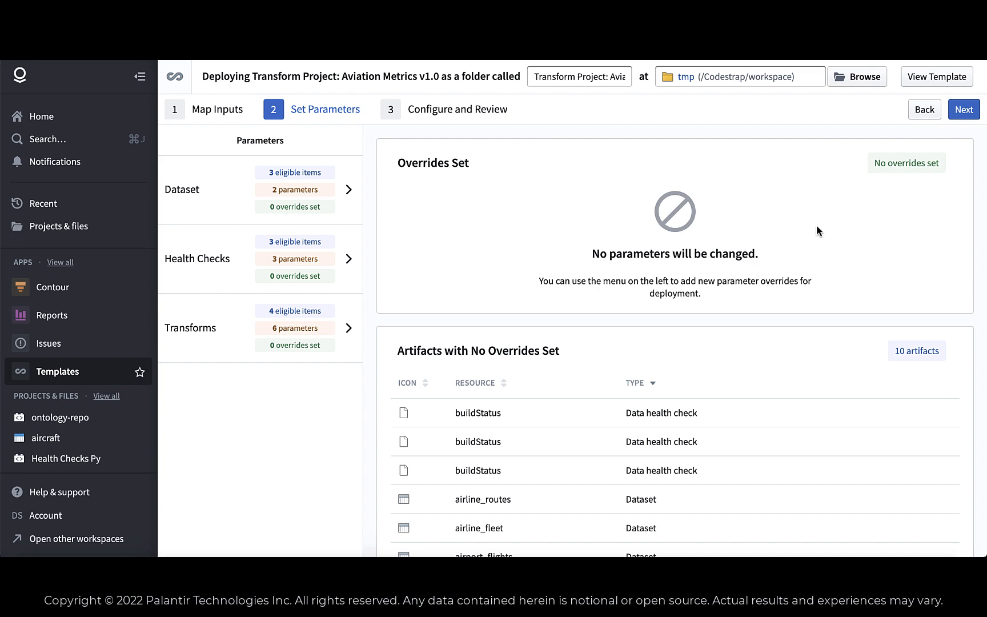
pyautogui.scroll(-3, 817, 225)
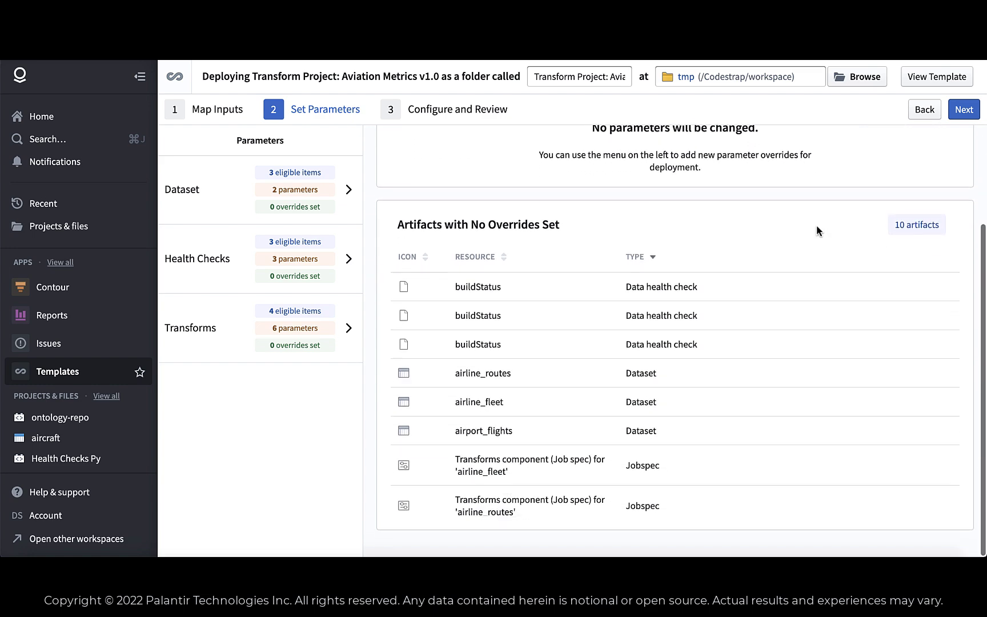
# Move to Configure and Review, then start deploying Aviation Metrics v1.0 into tmp
pyautogui.click(966, 113)
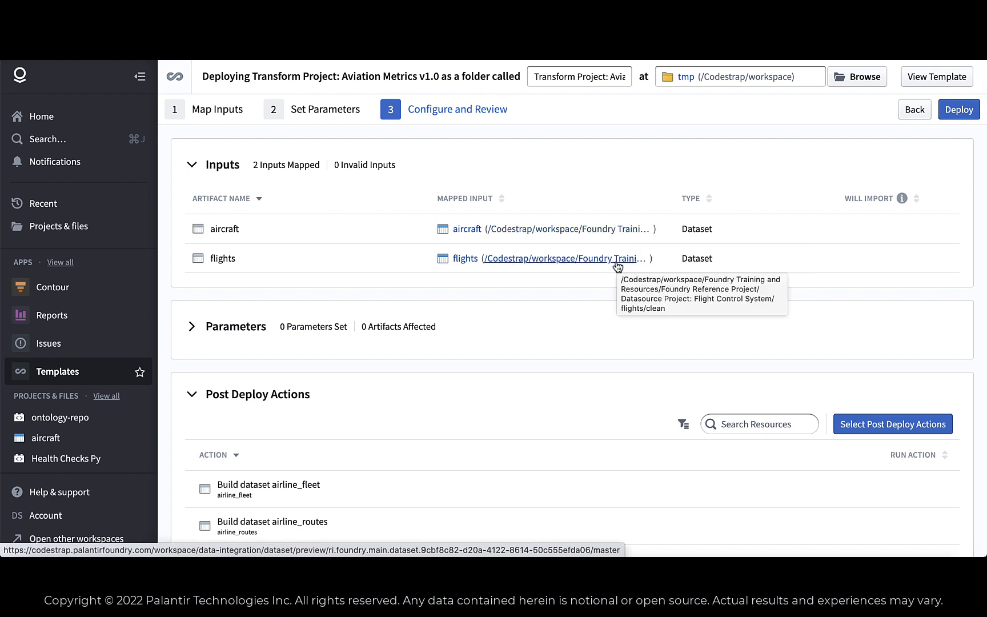
pyautogui.click(962, 117)
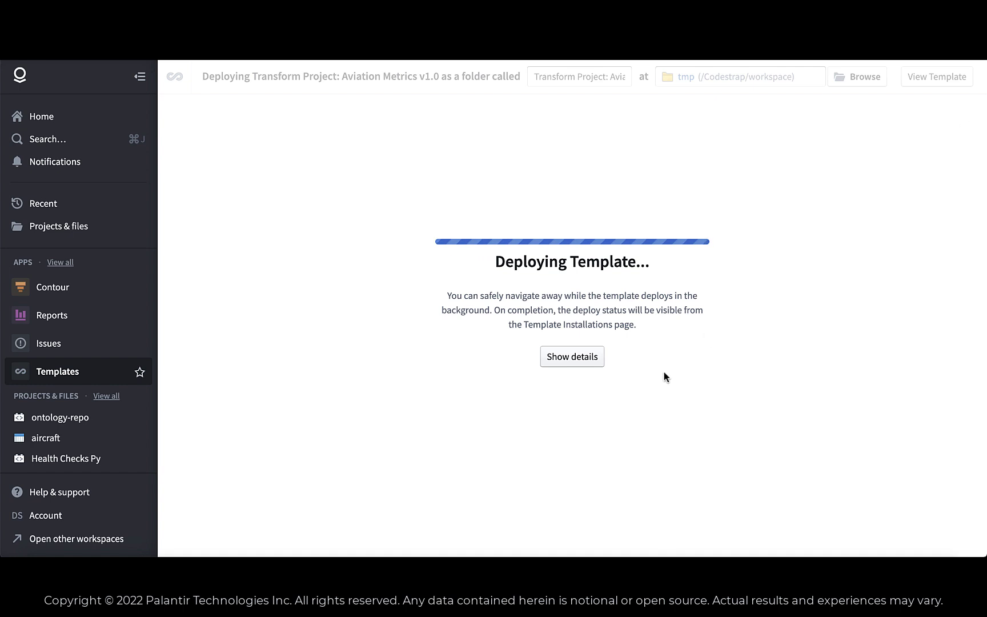
# Expand the per-item progress bars on the Deploying Template screen
pyautogui.click(598, 361)
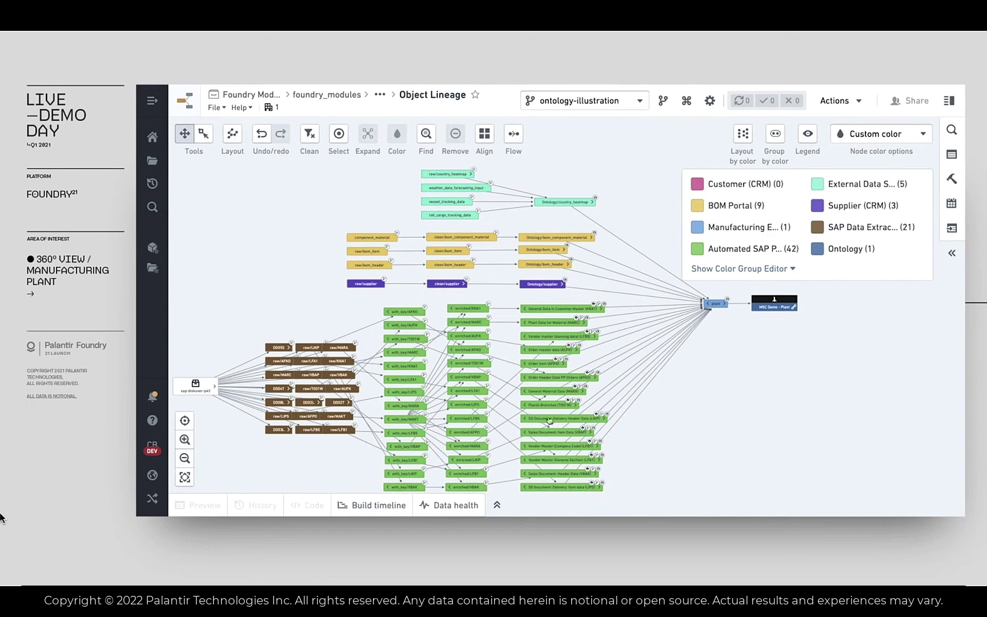
# Select the MSC Demo - Plant node, zoom and pan around its neighbours, then fit the whole graph
pyautogui.click(773, 305)
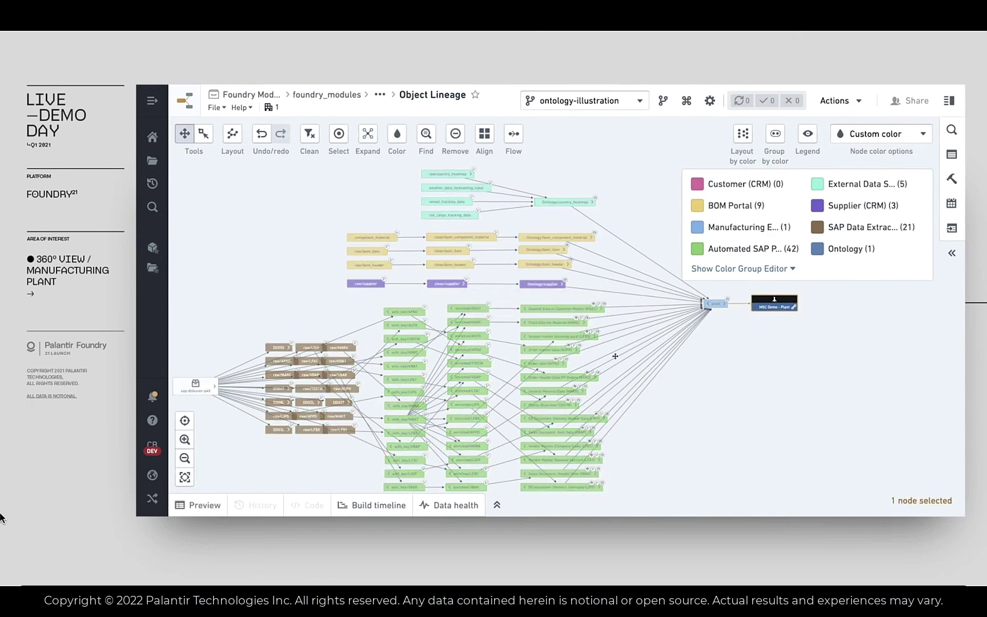
pyautogui.click(185, 477)
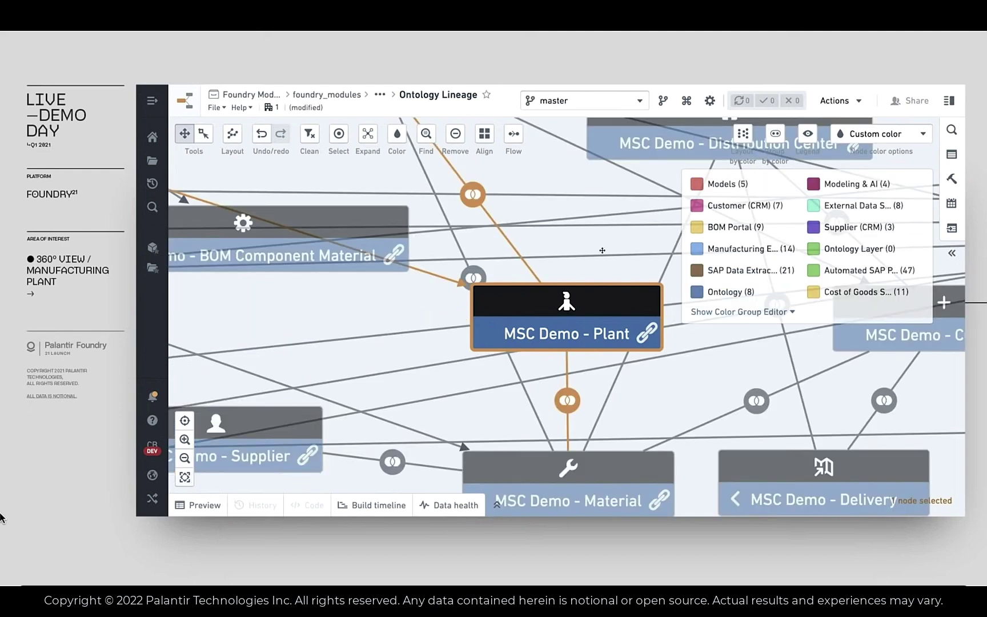
pyautogui.scroll(-5, 584, 323)
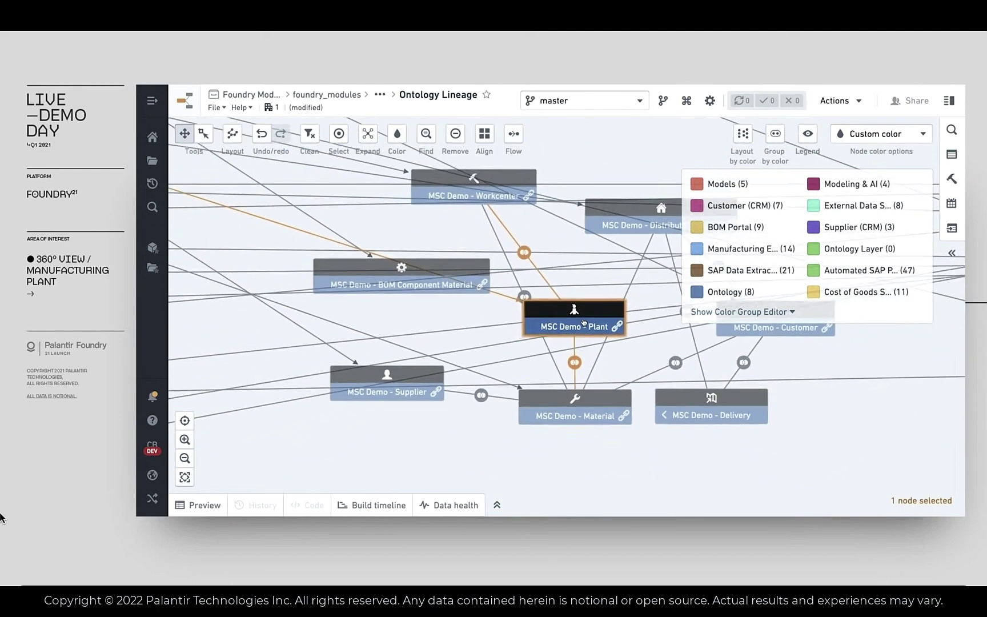
pyautogui.moveTo(564, 303); pyautogui.dragTo(495, 336)
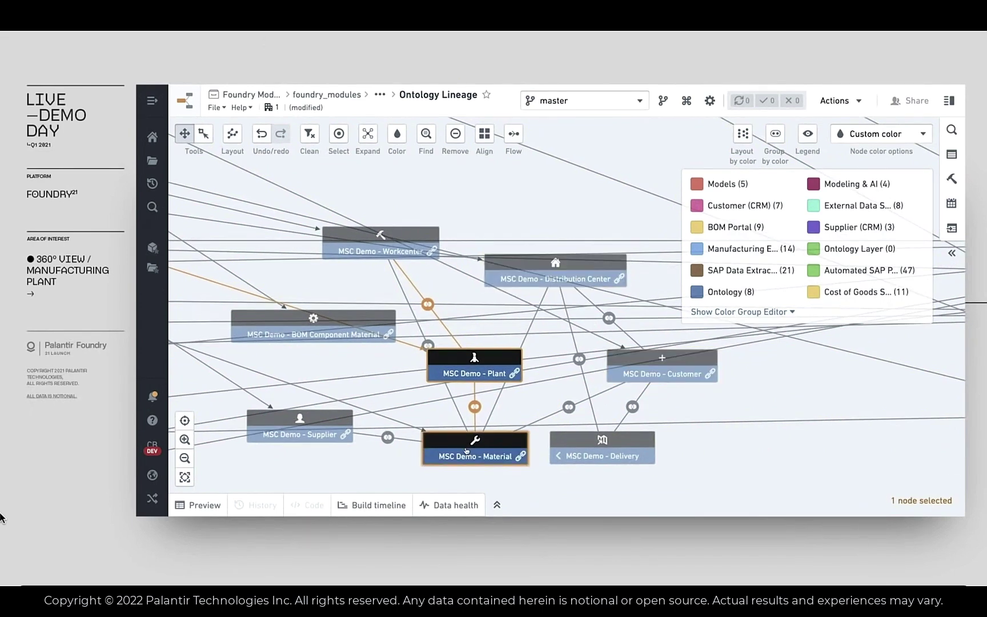
pyautogui.click(374, 466)
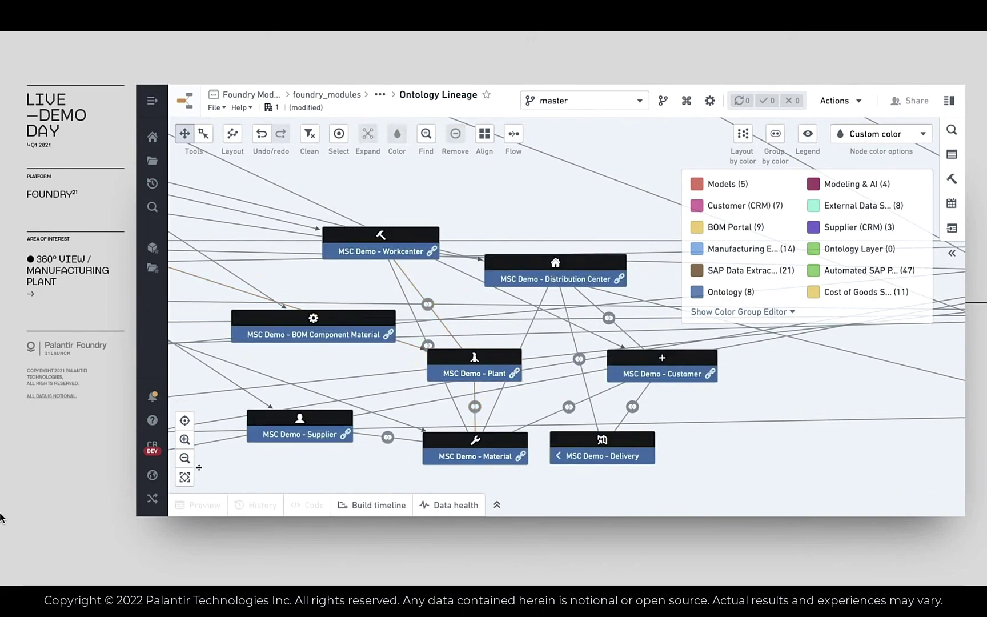
pyautogui.click(185, 477)
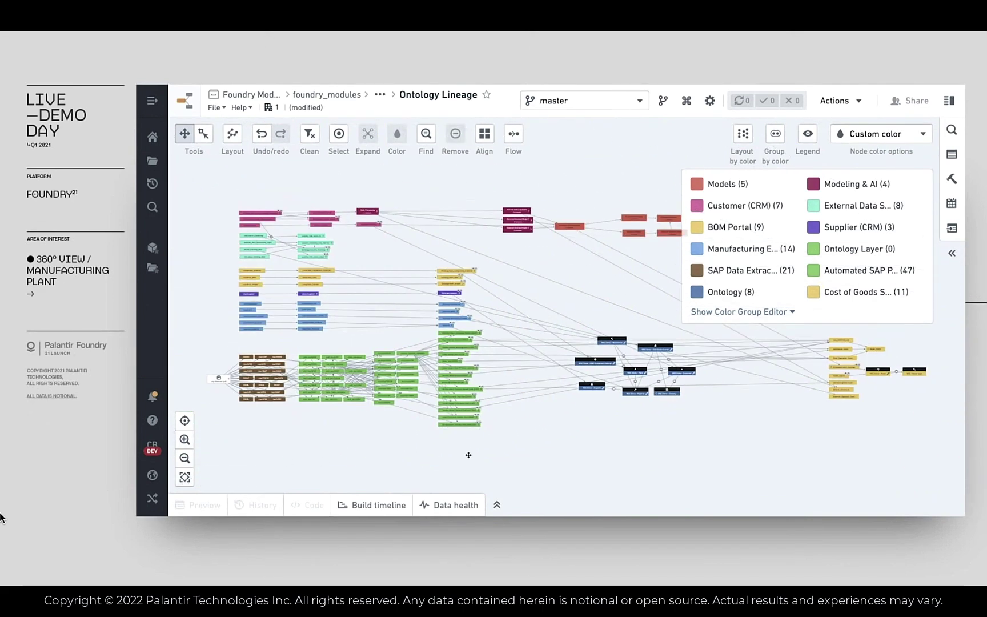